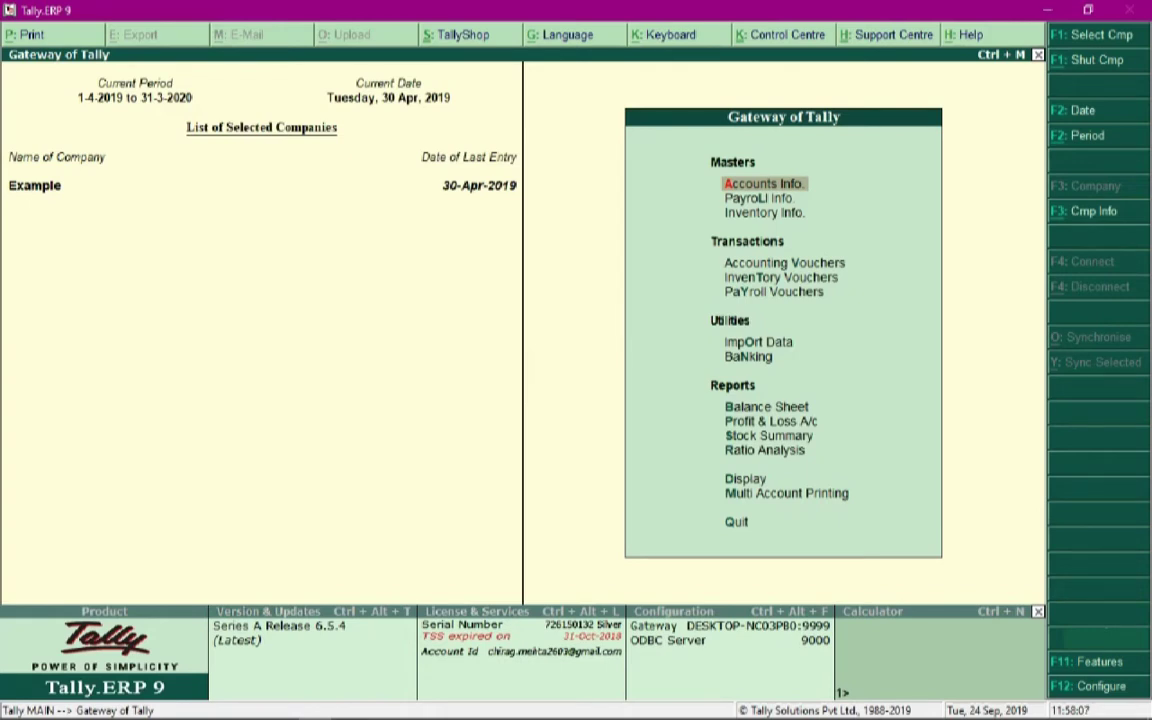
Step: Open a new payroll voucher from the transaction options
key("Down")
key("Down")
key("Down")
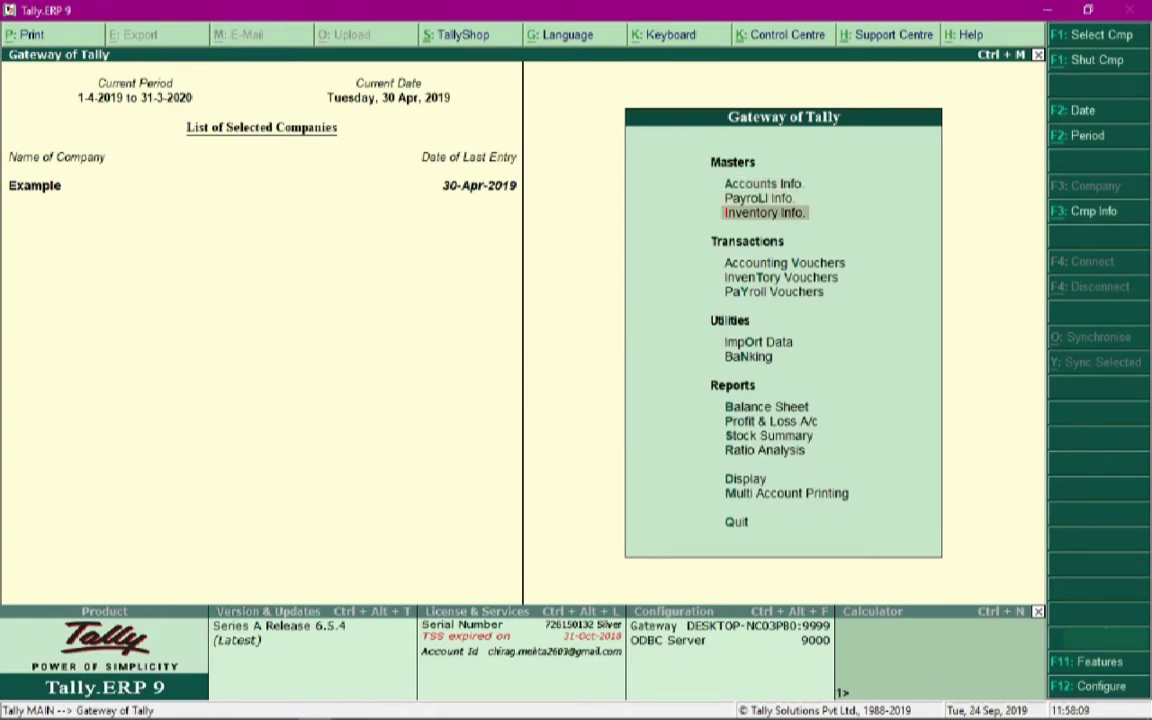
key("Down")
key("Down")
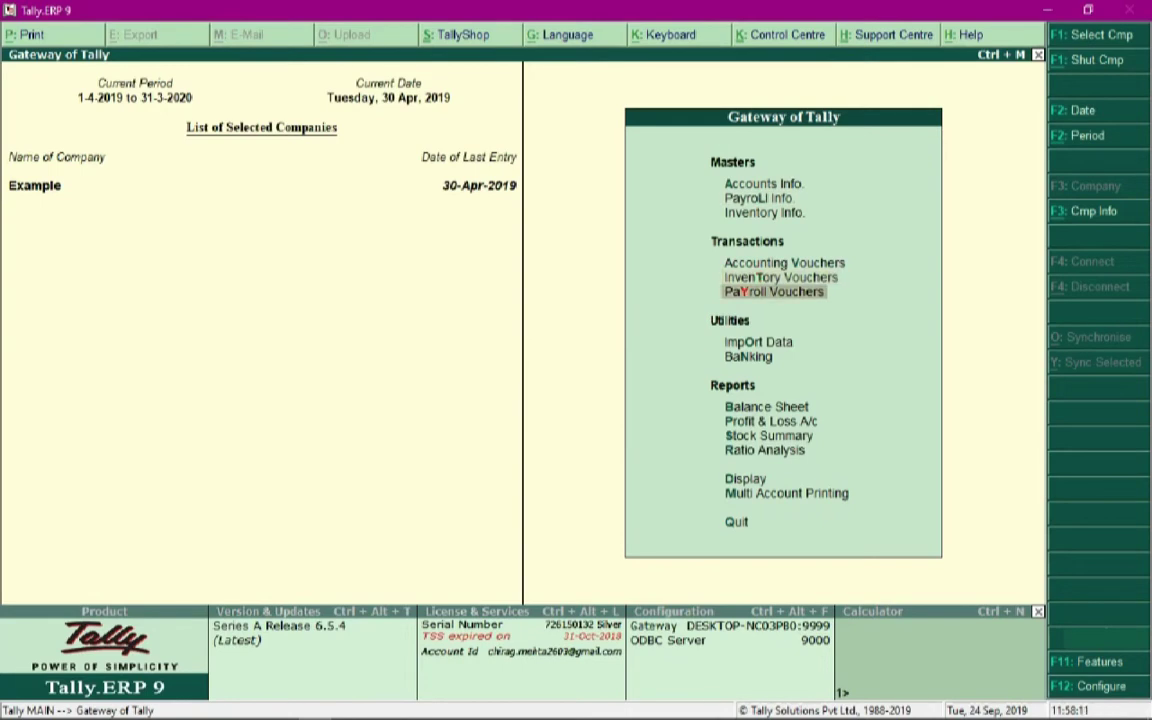
key("Return")
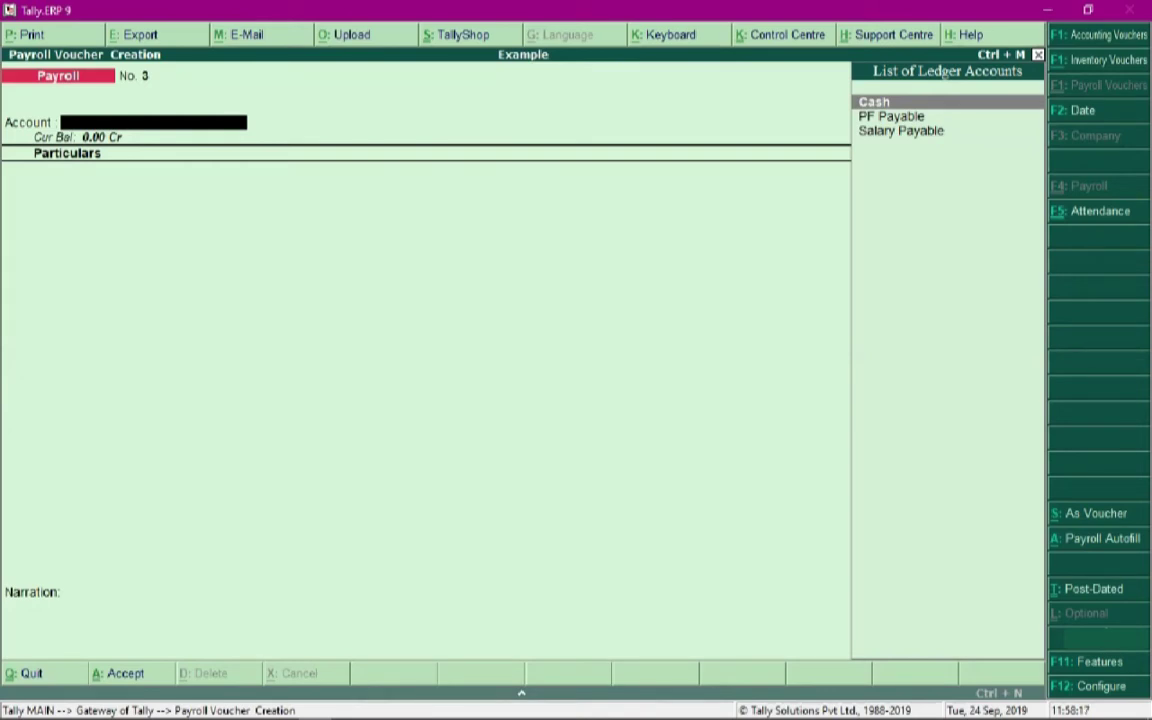
Step: Start Payroll Autofill for ESI Contribution, covering the period from 1-4-2019 to 30-4-2019
key("alt+a")
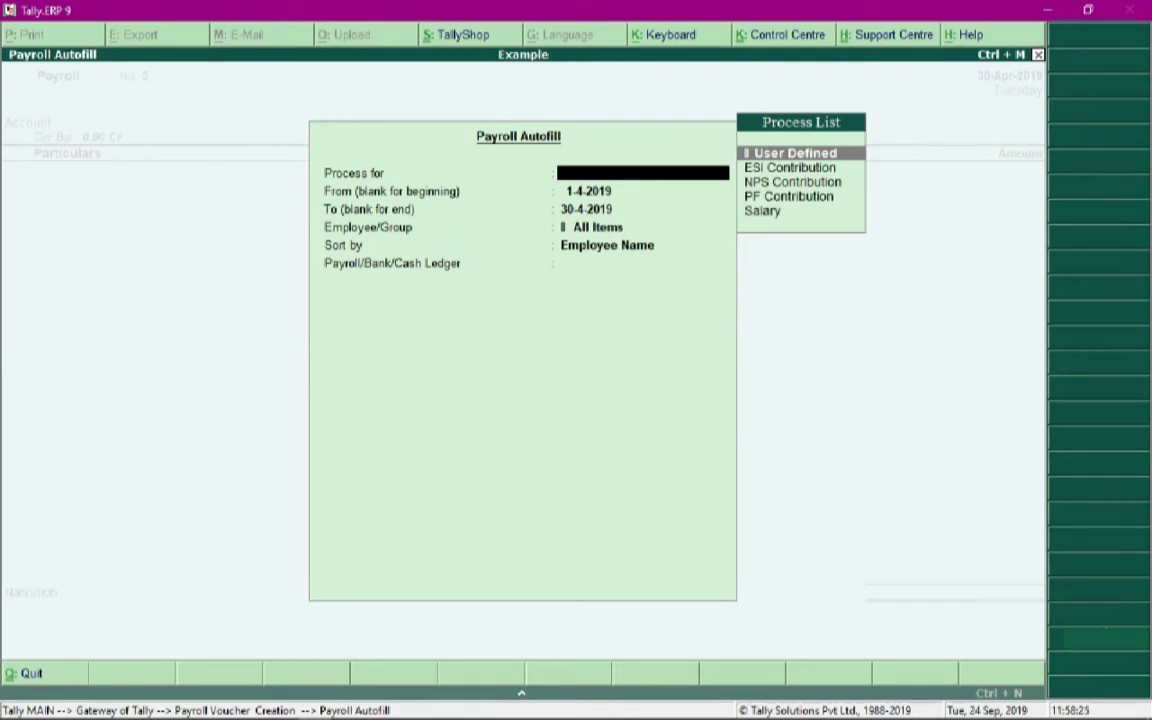
key("Down")
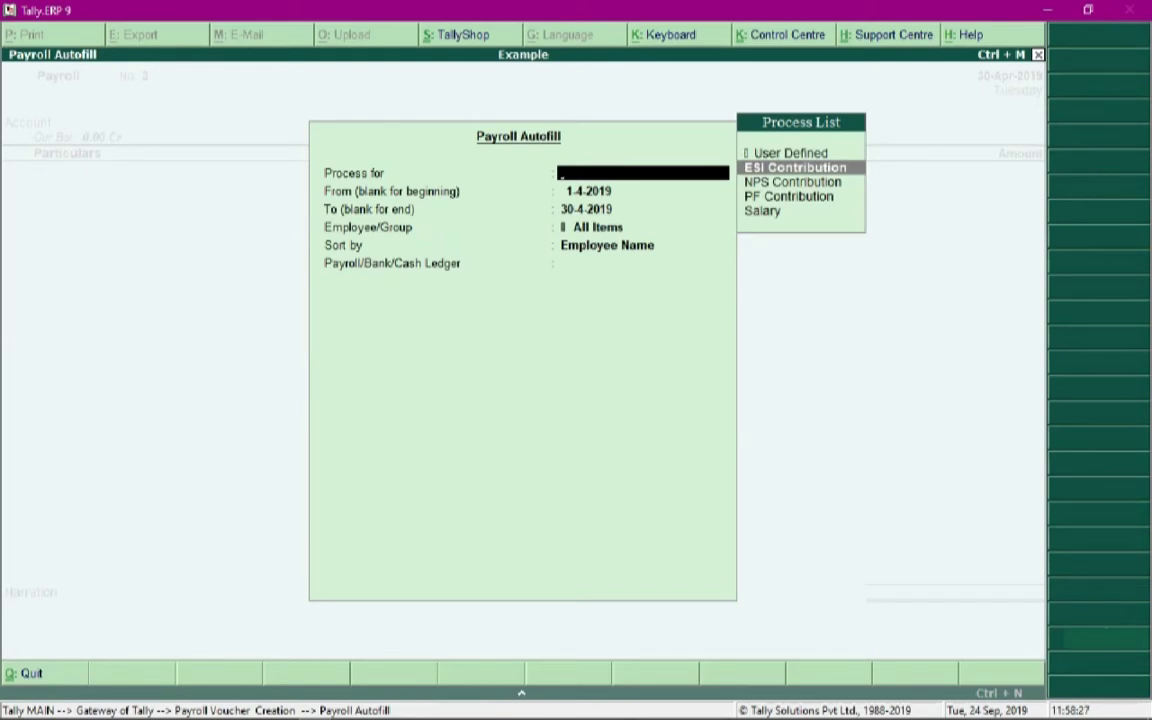
key("Return")
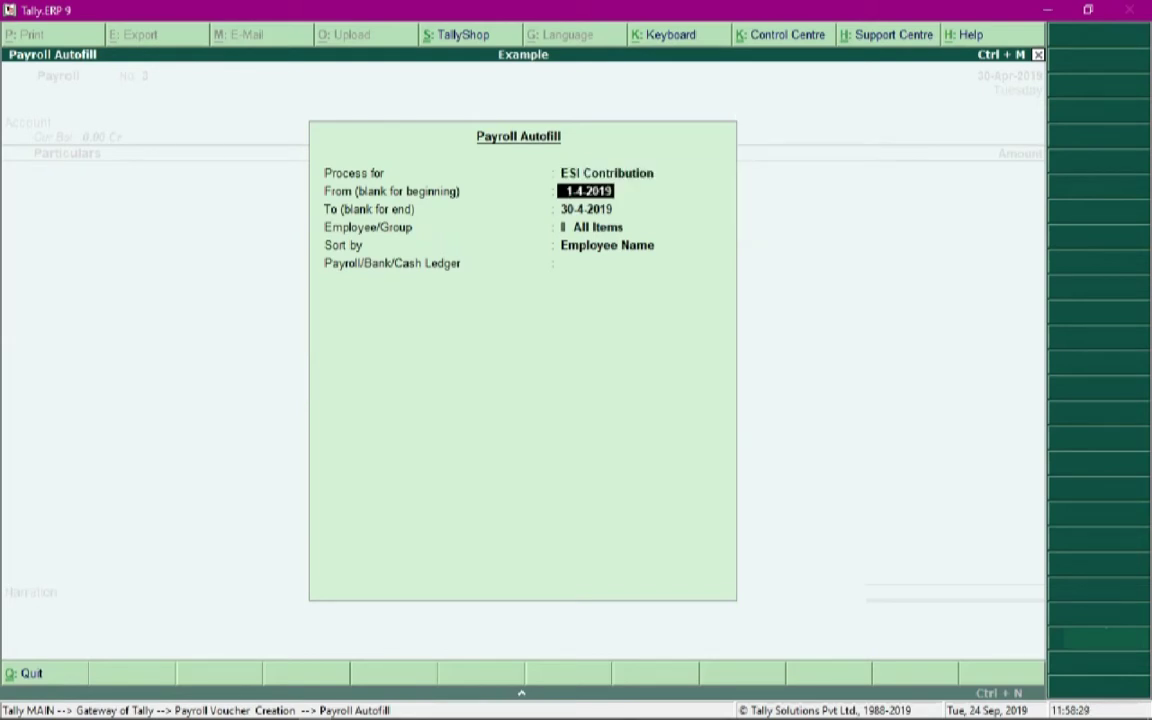
key("Return")
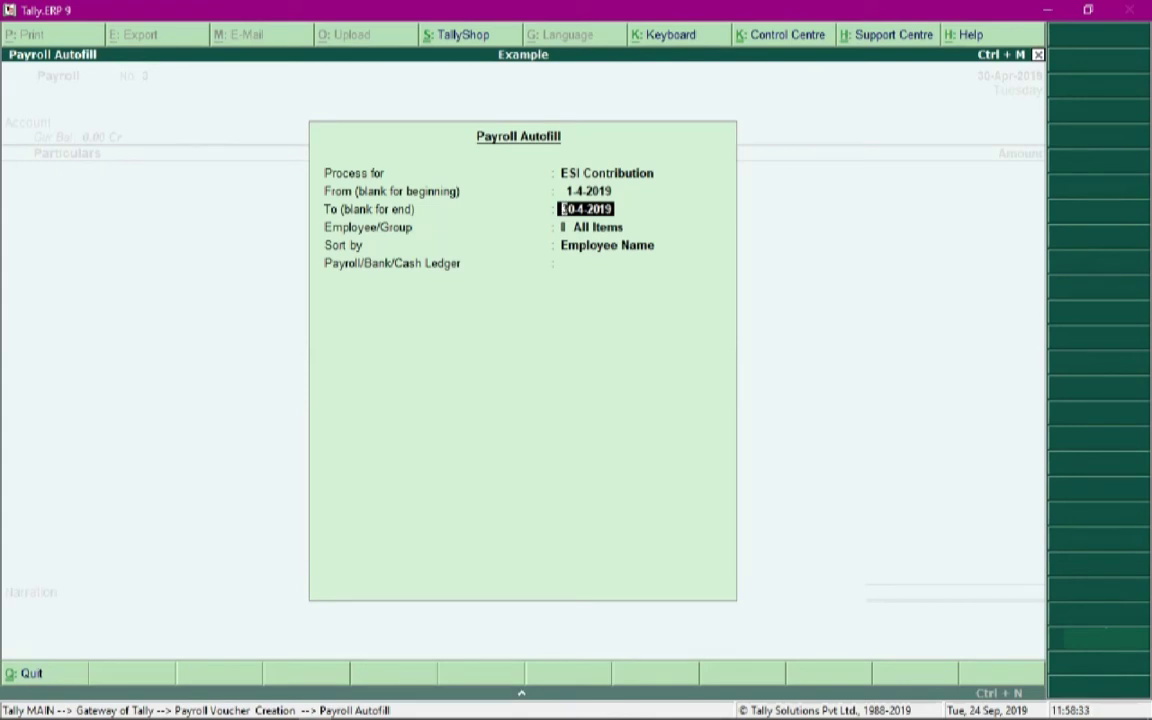
key("Return")
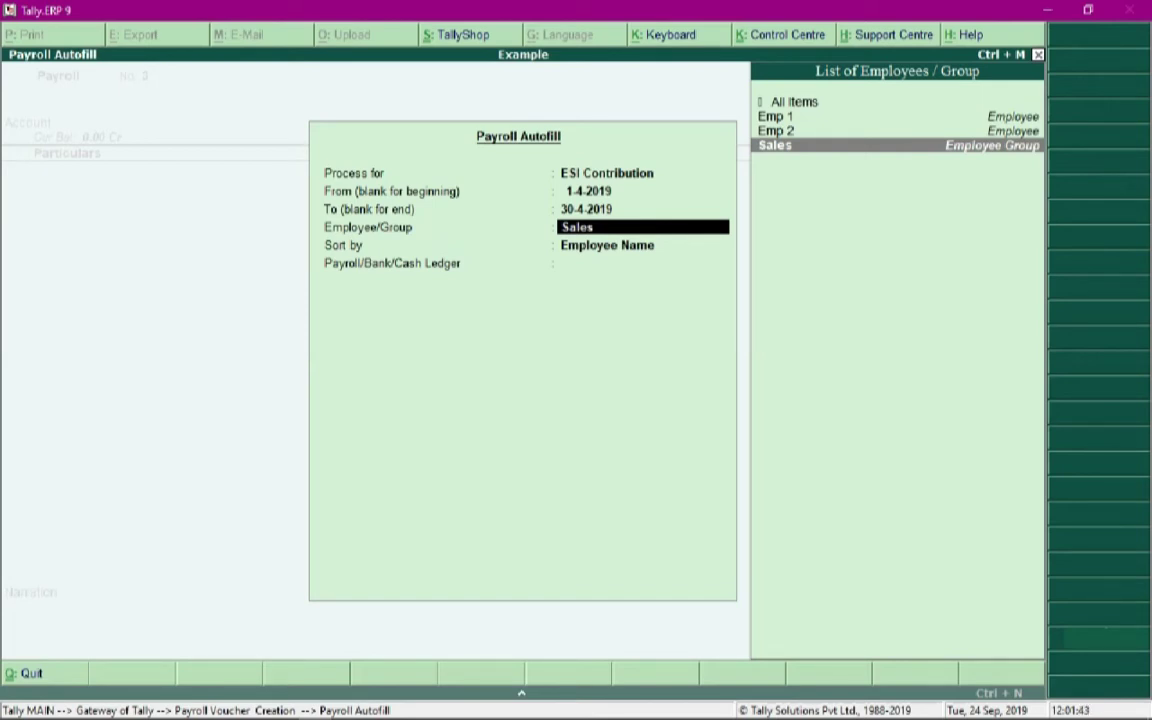
Step: Set the payroll autofill to the Sales employee group, sorted by Employee Name
key("Up")
key("Up")
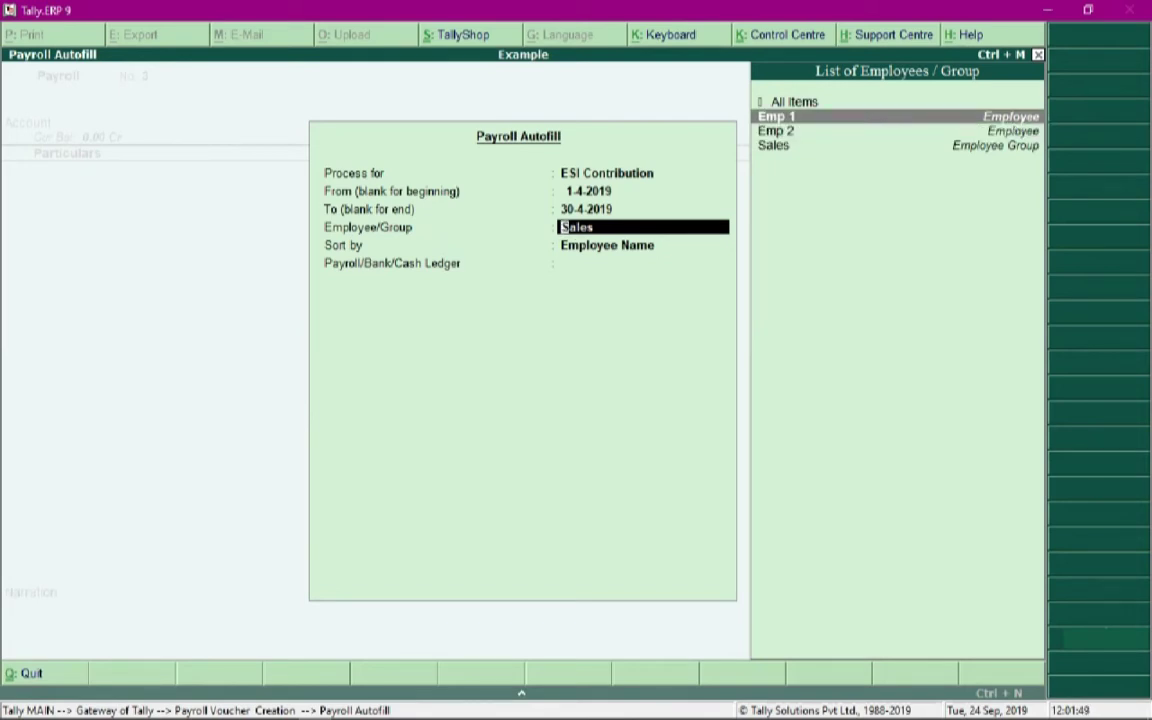
key("Up")
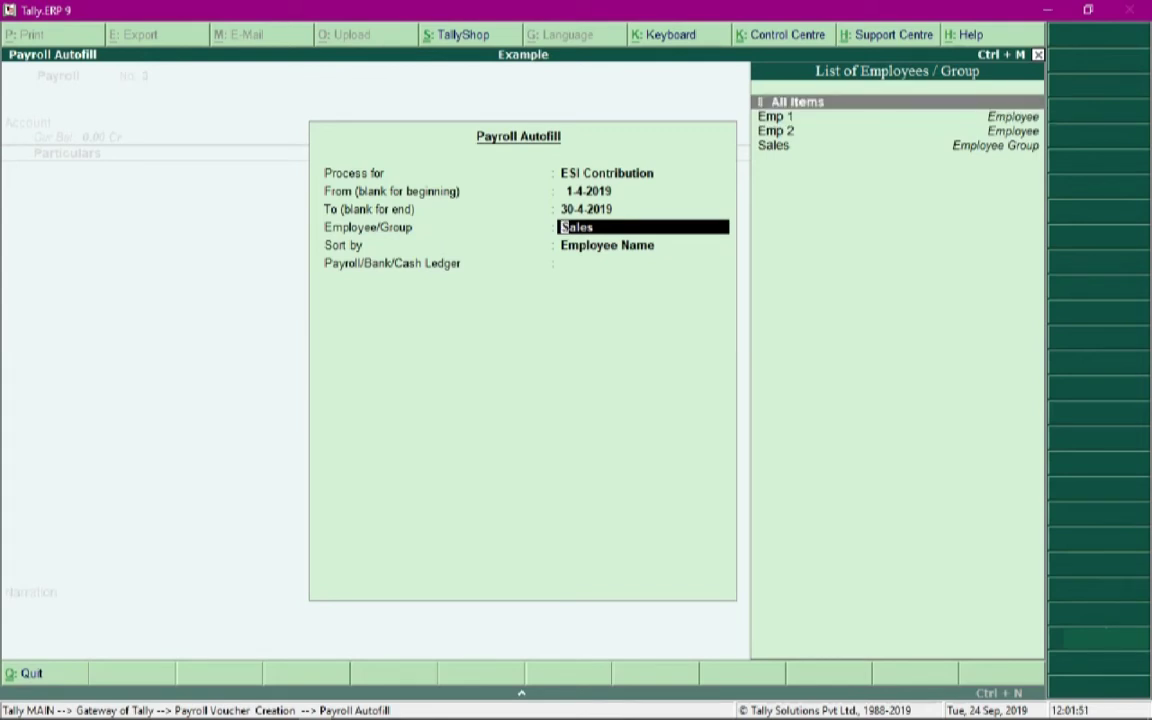
key("Down")
key("Down")
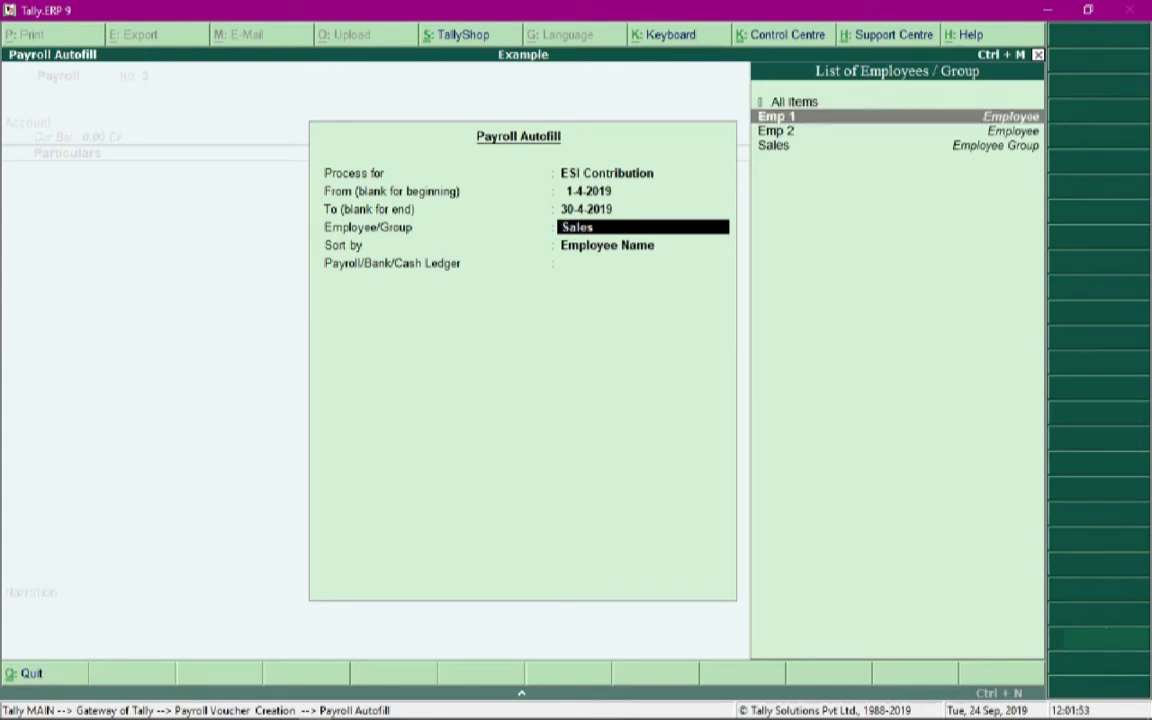
key("Down")
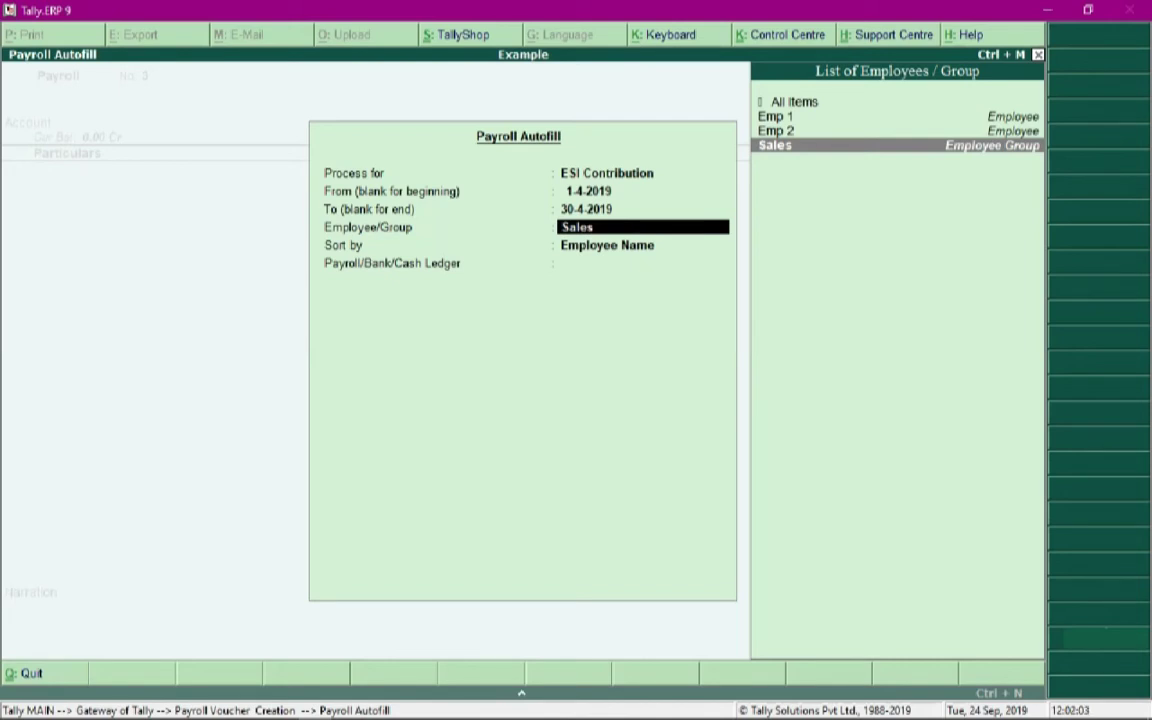
key("Return")
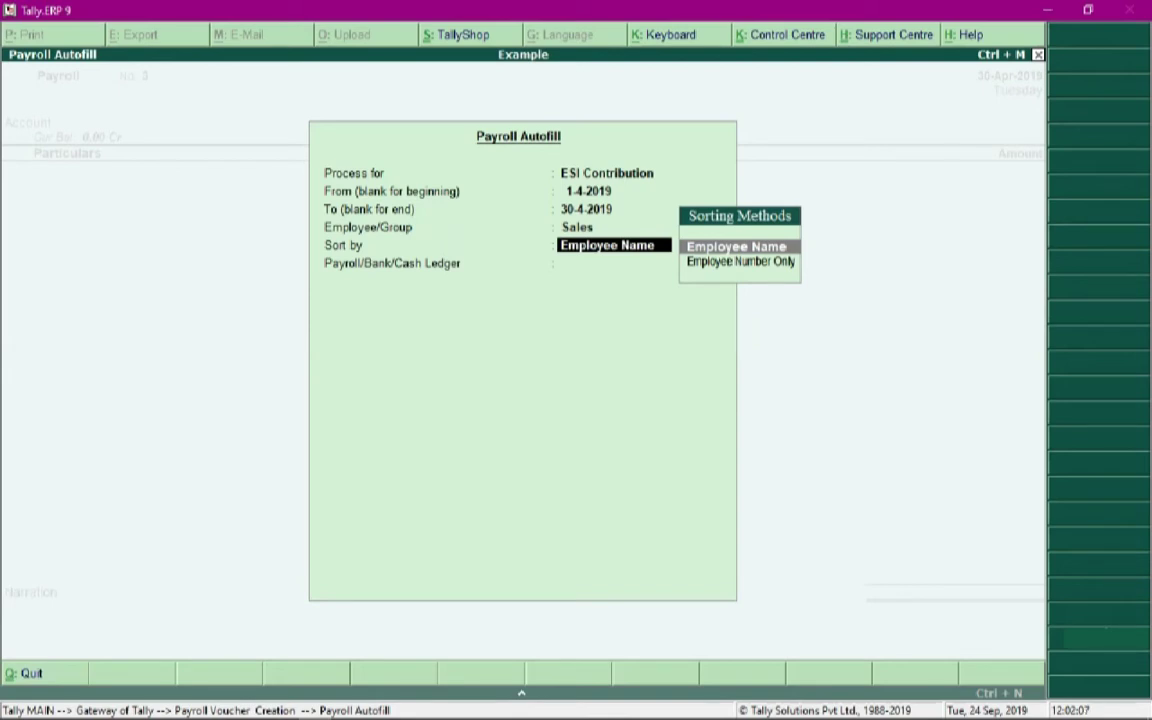
key("Return")
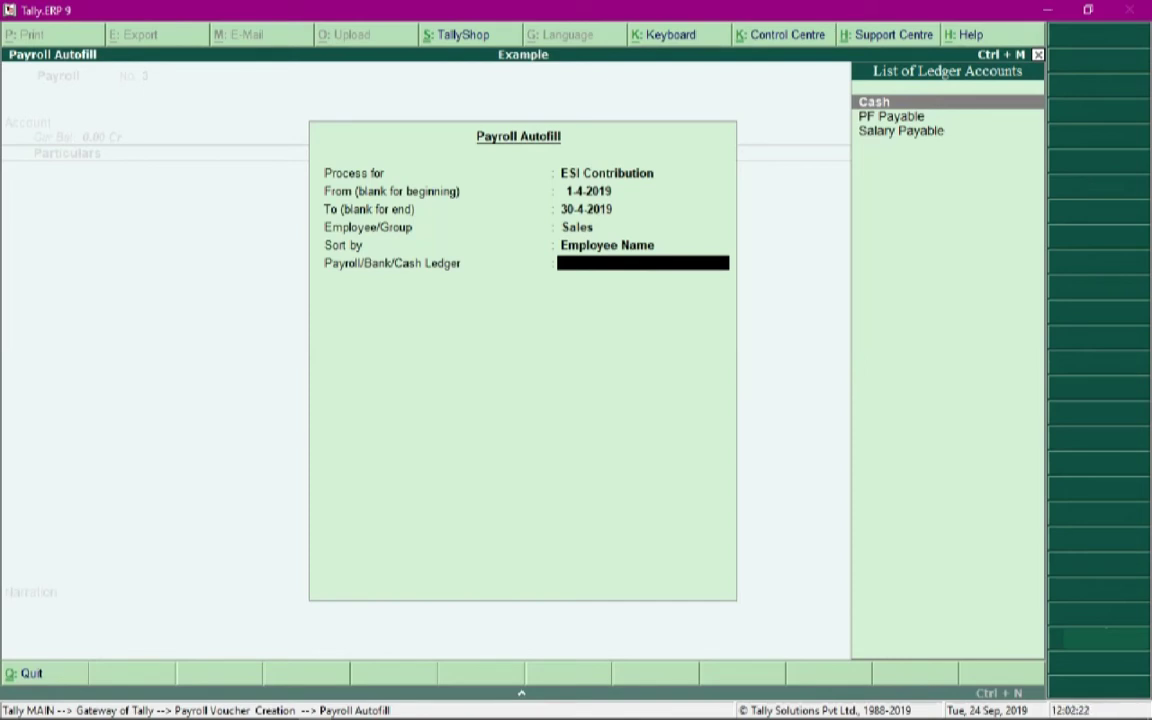
Step: Create a pay head named ESI Payable with the pay head type Not Applicable under Current Liabilities
key("alt+c")
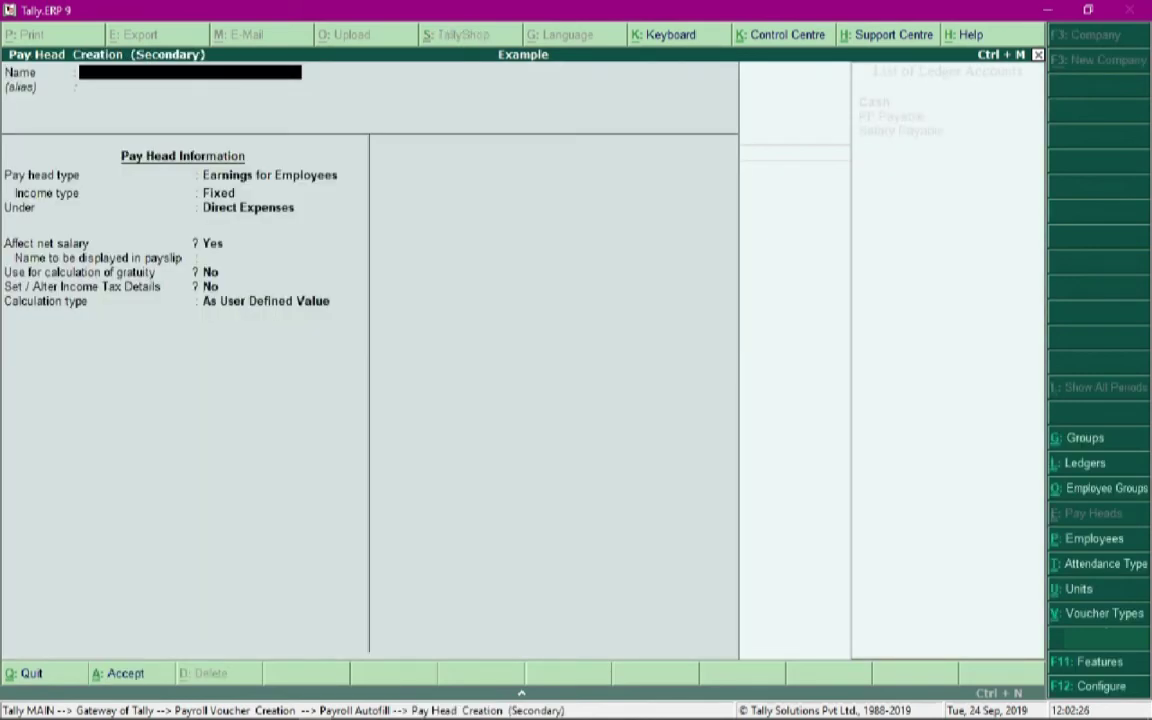
type("ESI Payable")
key("Return")
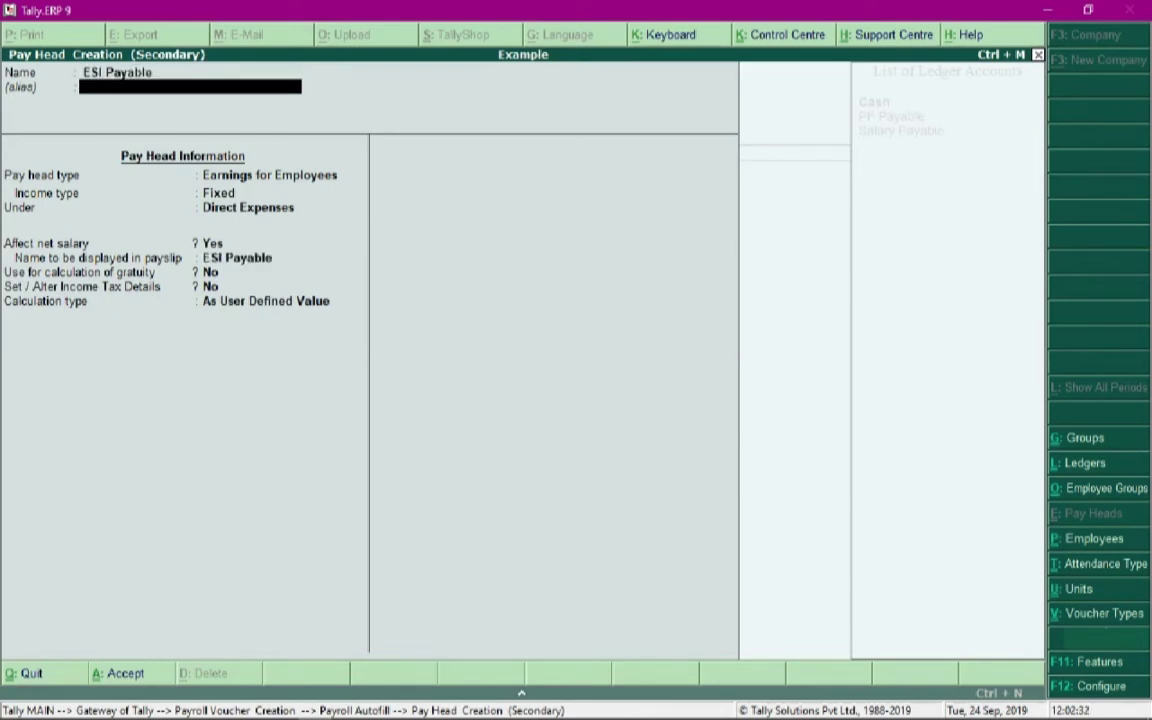
key("Return")
key("Up")
key("Up")
key("Up")
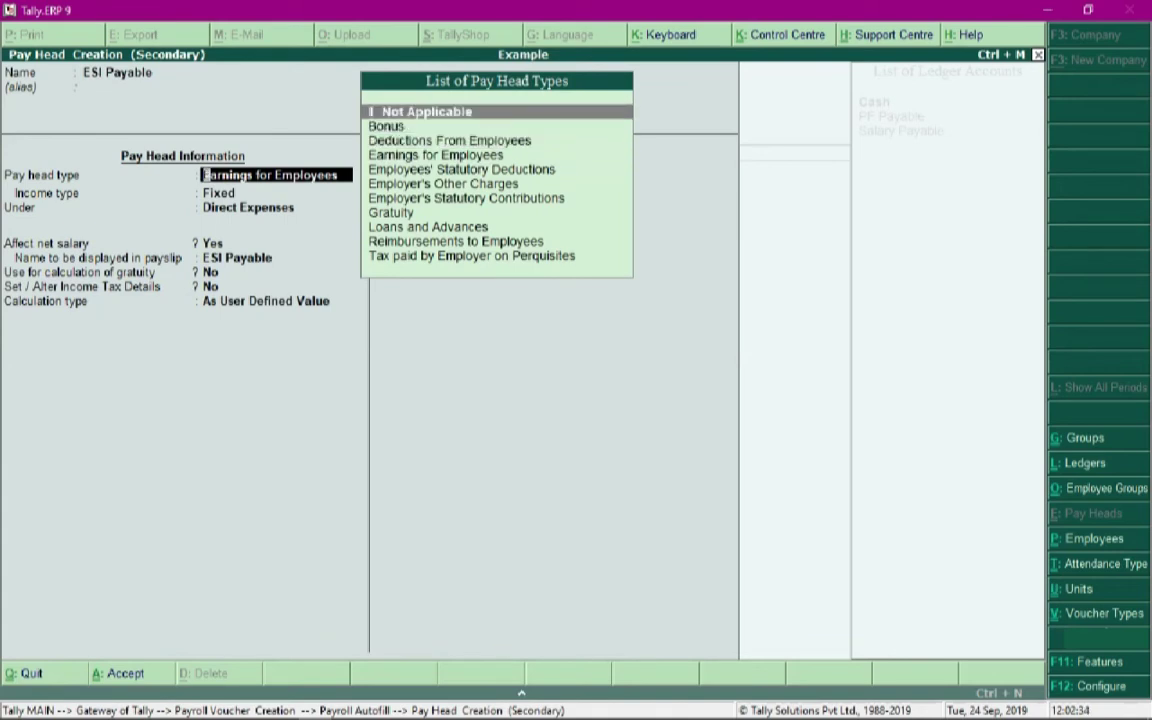
key("Return")
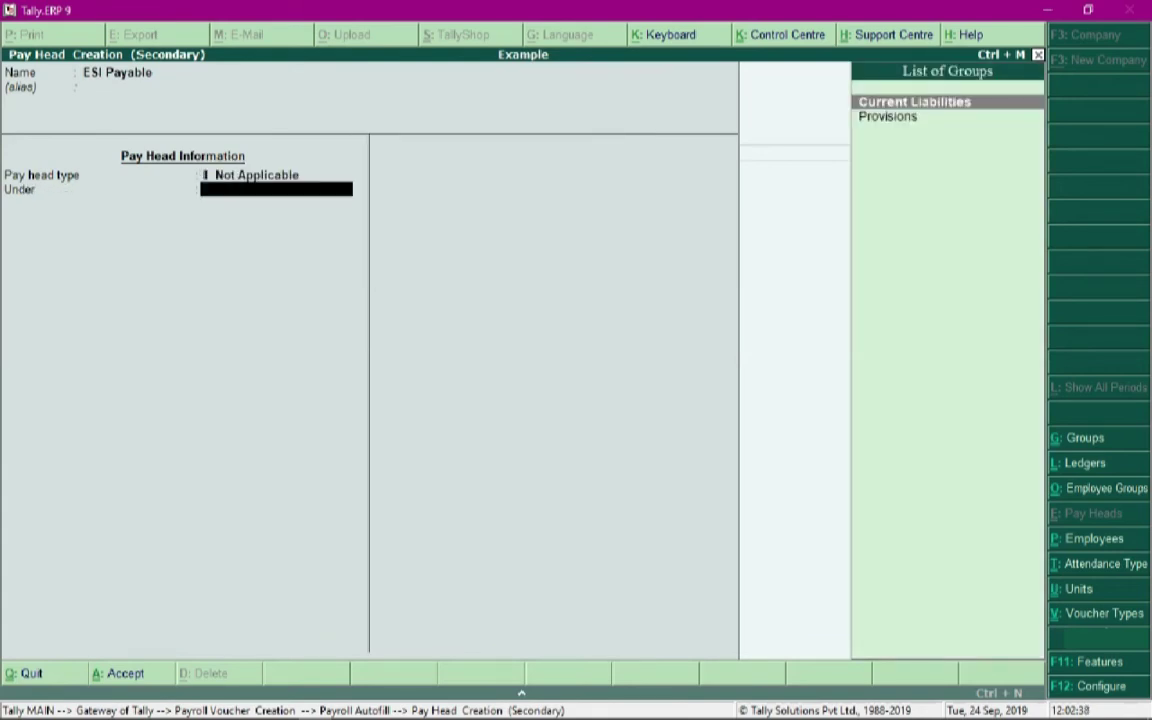
key("Return")
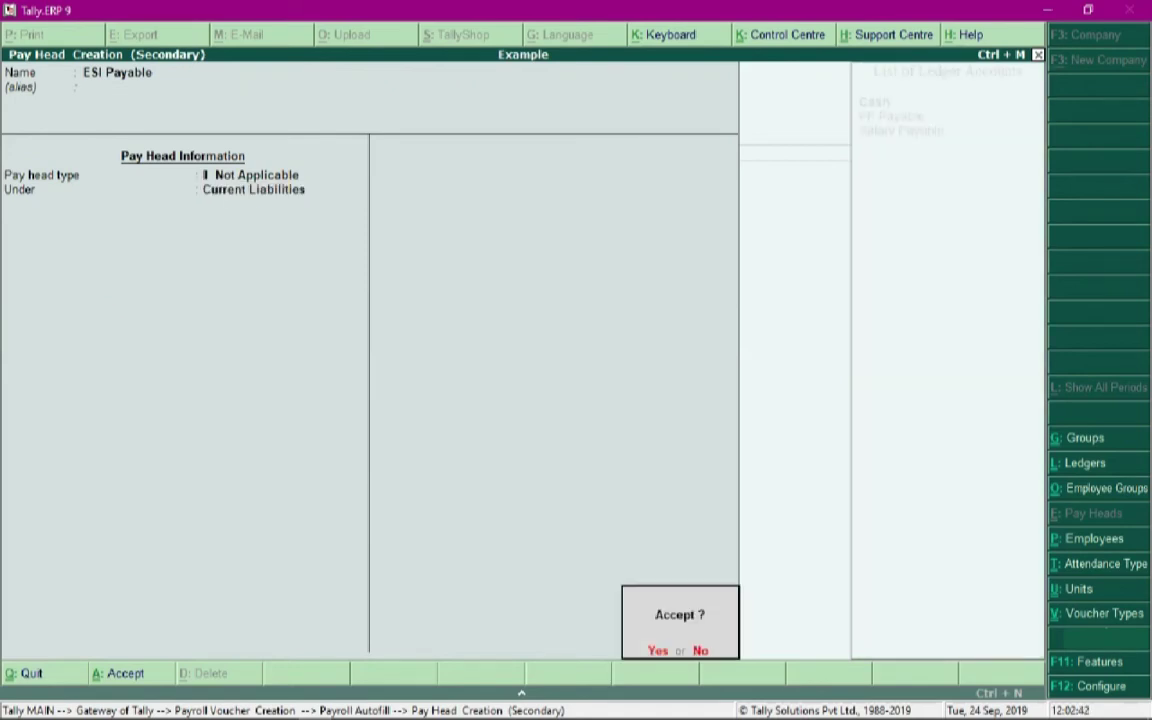
key("Return")
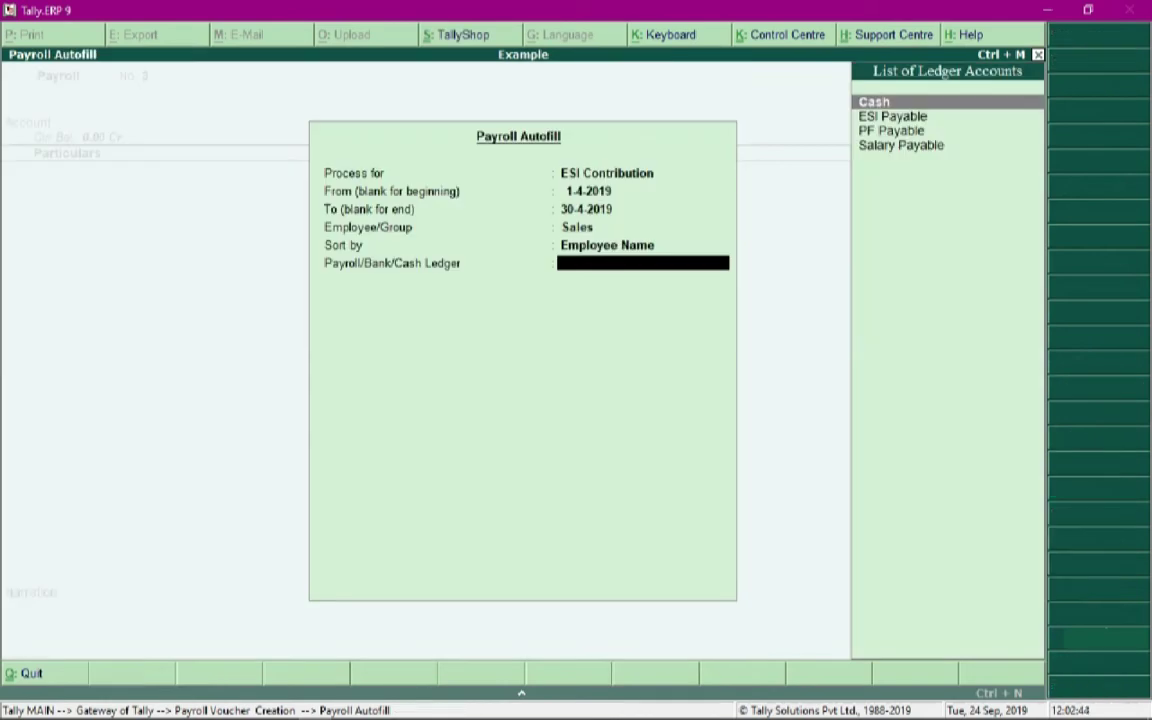
Step: Fill the ESI contribution voucher using ESI Payable as the payroll ledger and save it
left_click(894, 116)
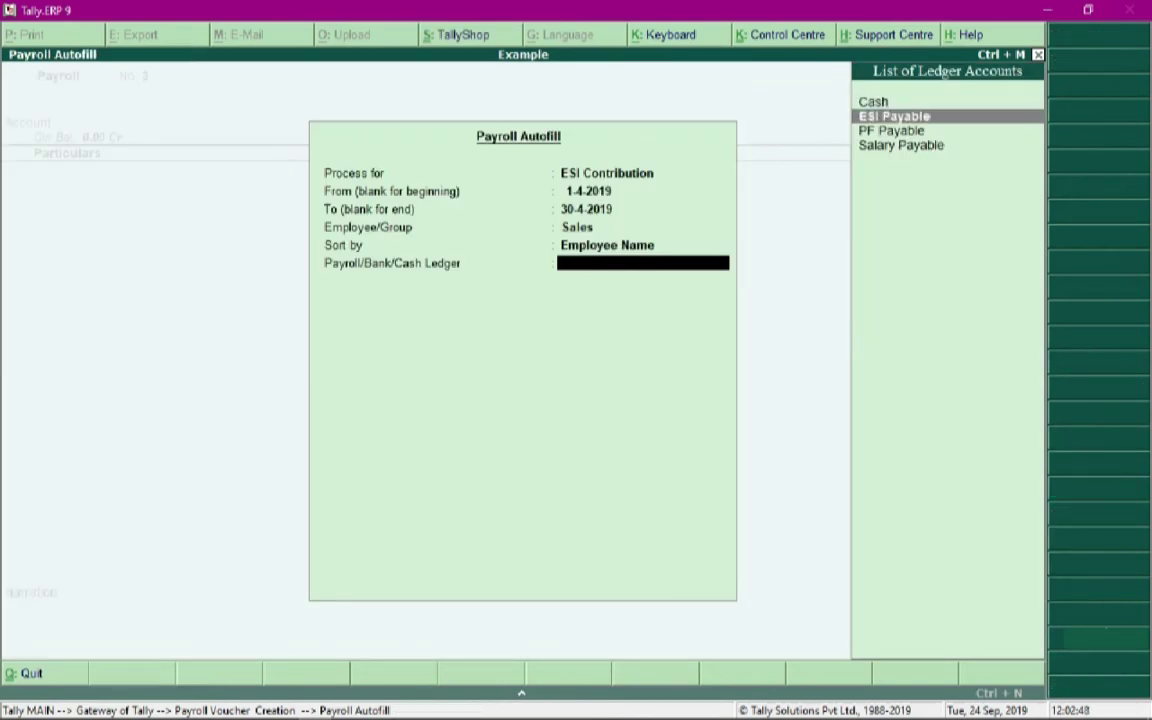
key("Return")
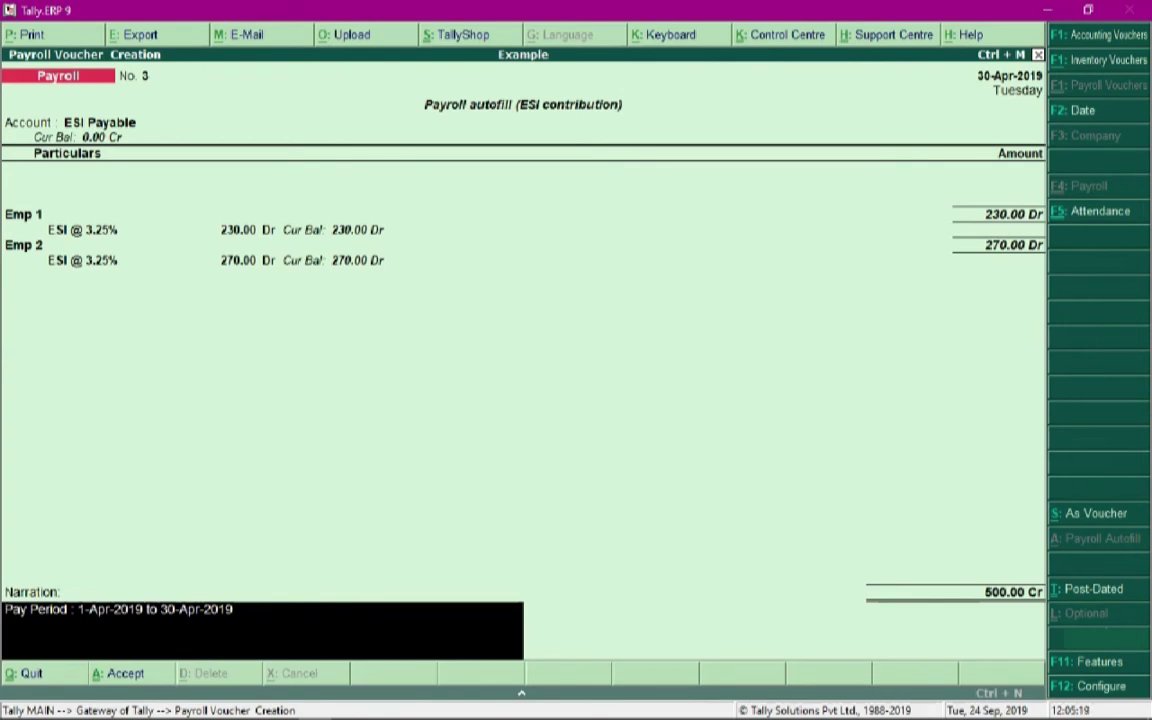
key("ctrl+a")
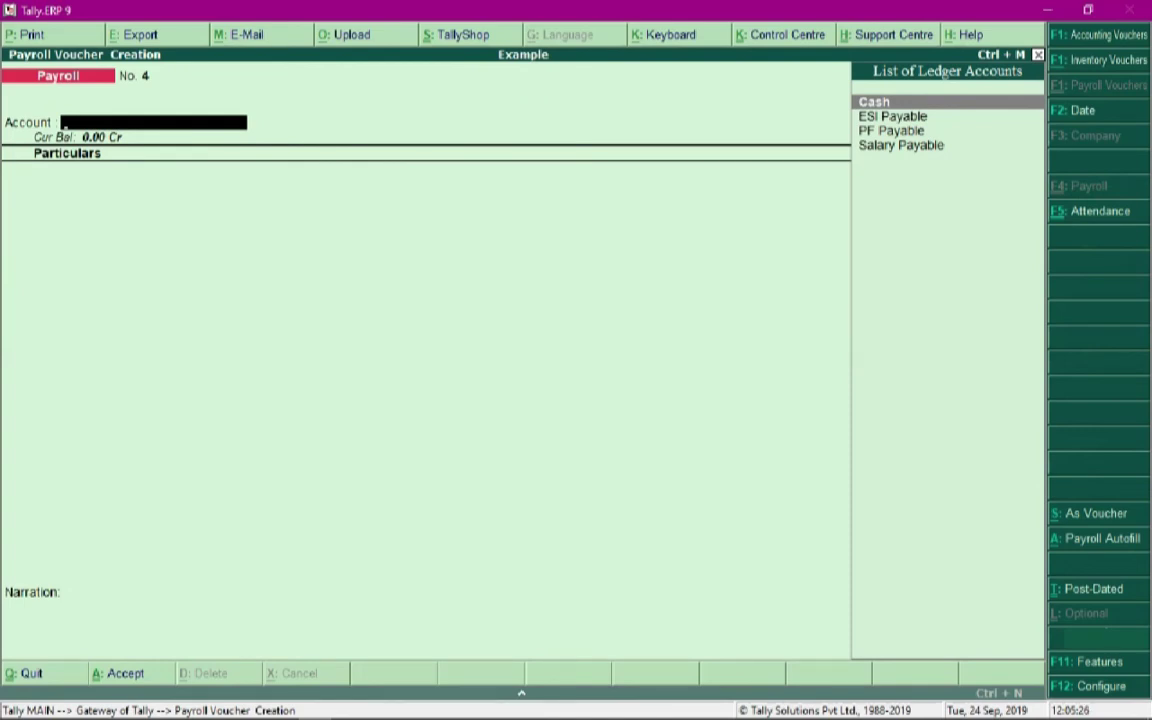
Step: Leave payroll voucher creation and open a new accounting payment voucher
key("Escape")
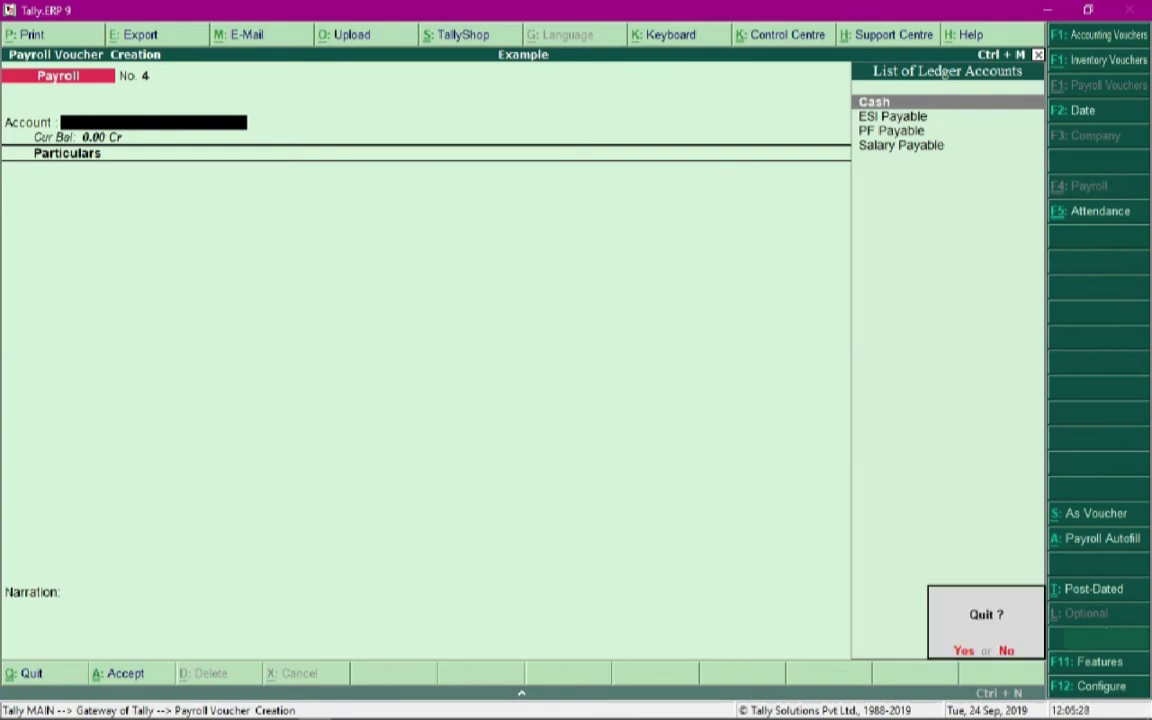
key("Return")
key("Up")
key("Up")
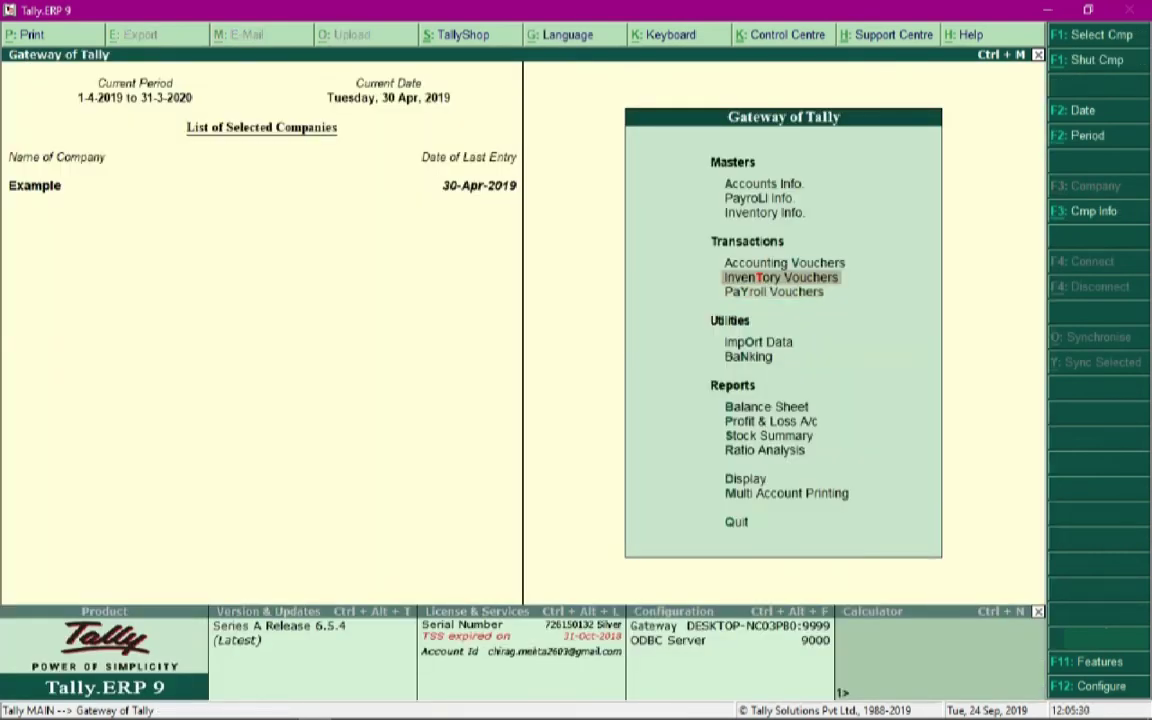
key("Return")
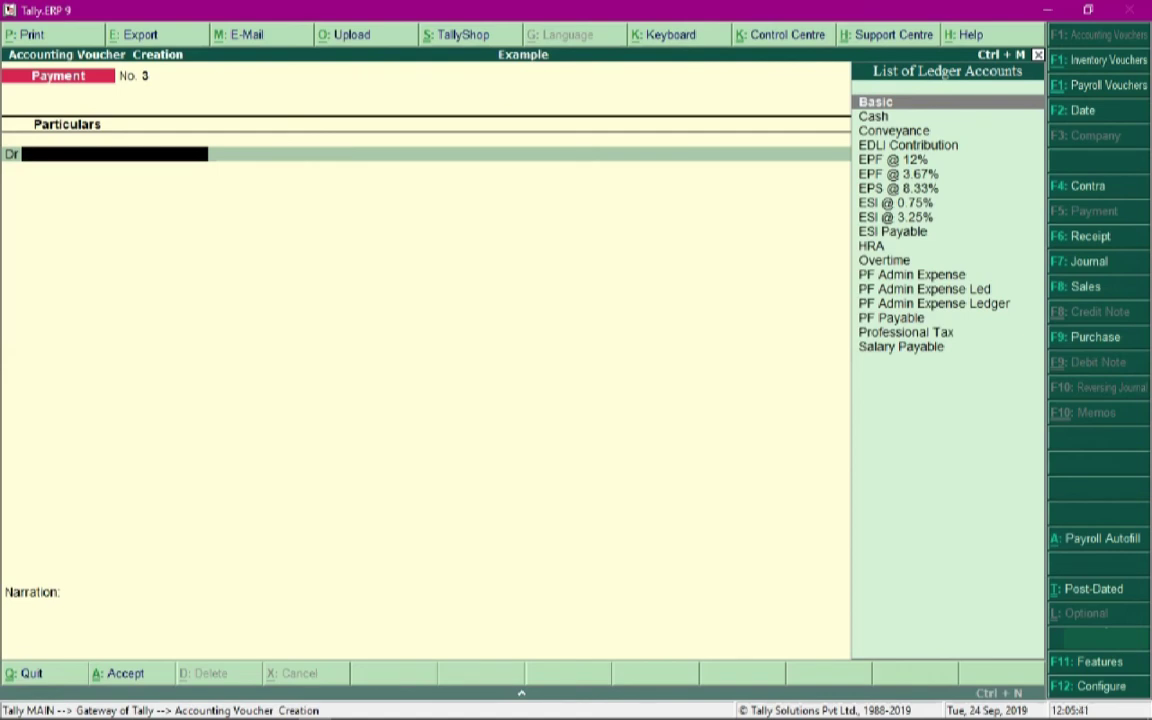
Step: Start Payment Autofill for ESI Challan from 1-4-2019 to 30-4-2019, with the voucher date 30-4-2019
key("alt+a")
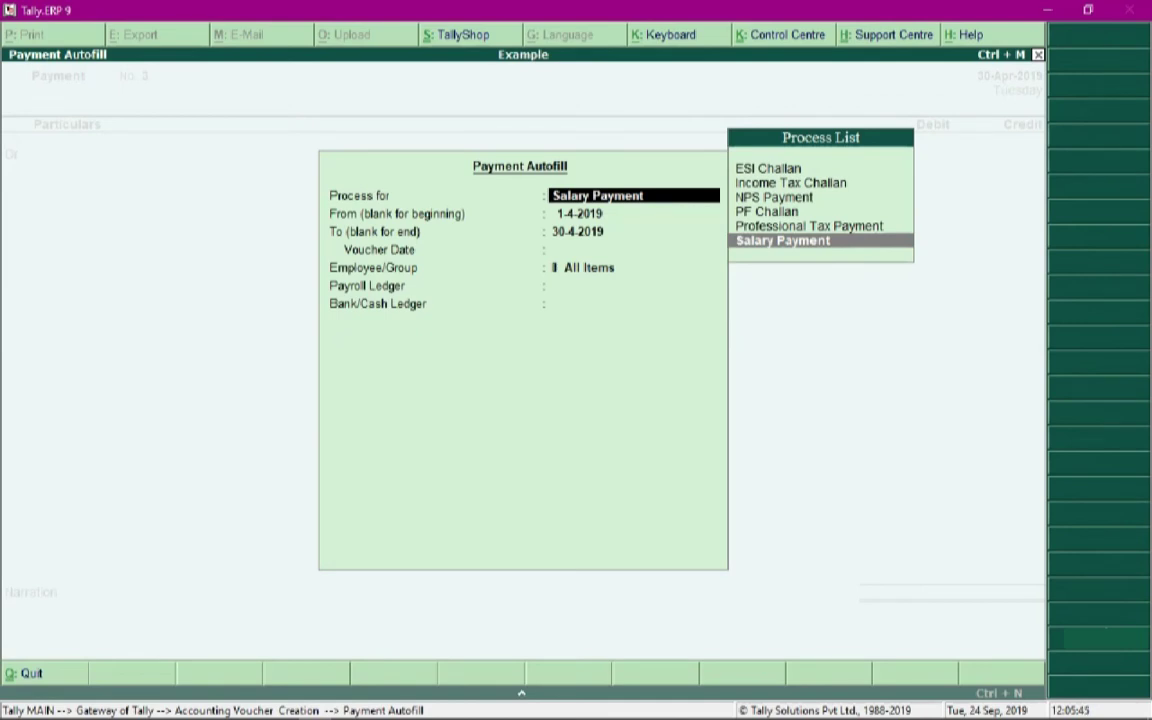
key("Up")
key("Up")
key("Up")
key("Up")
key("Up")
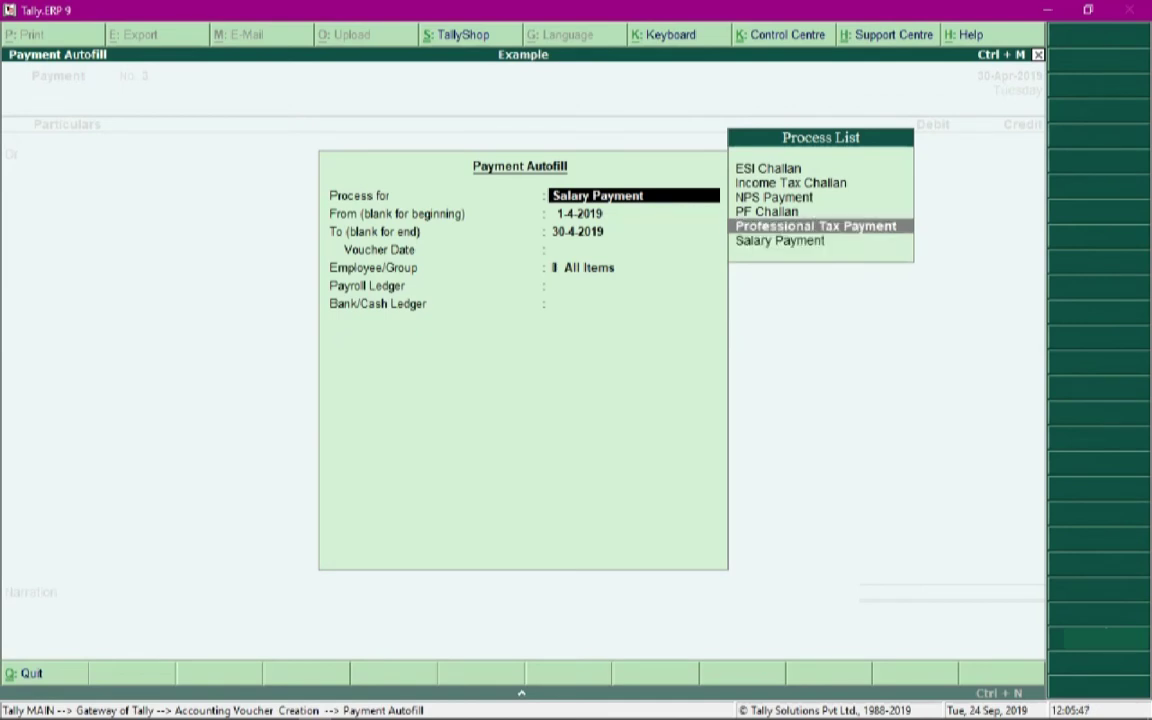
key("Return")
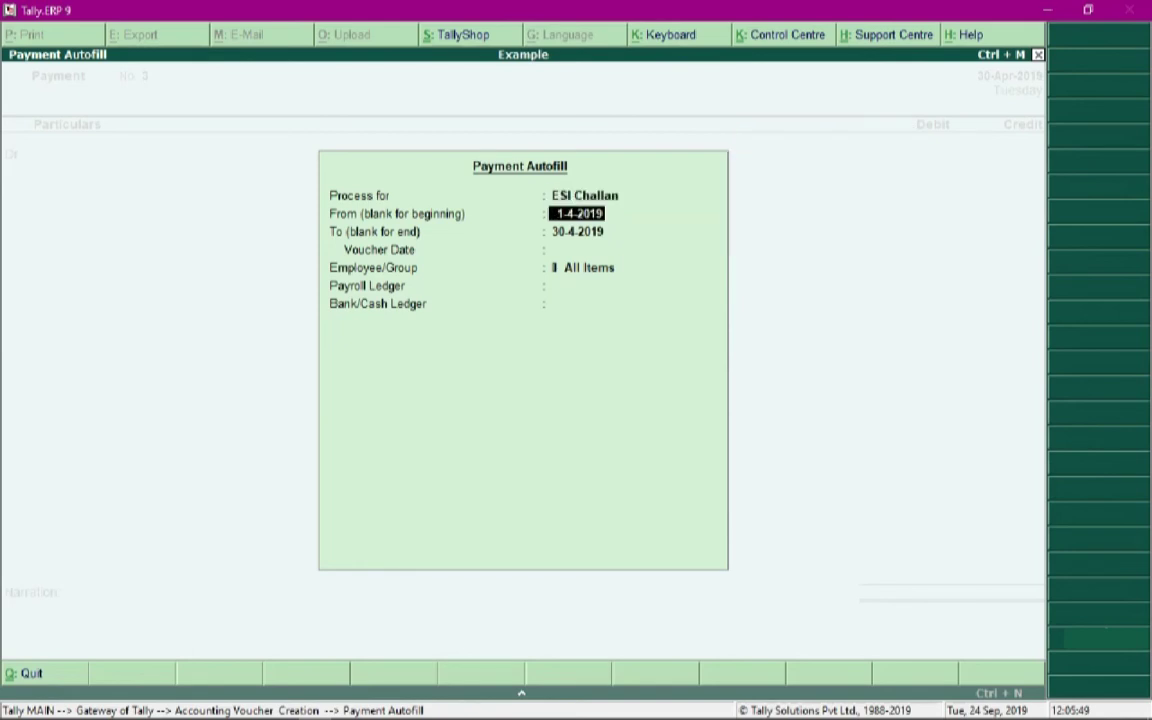
key("Return")
key("Return")
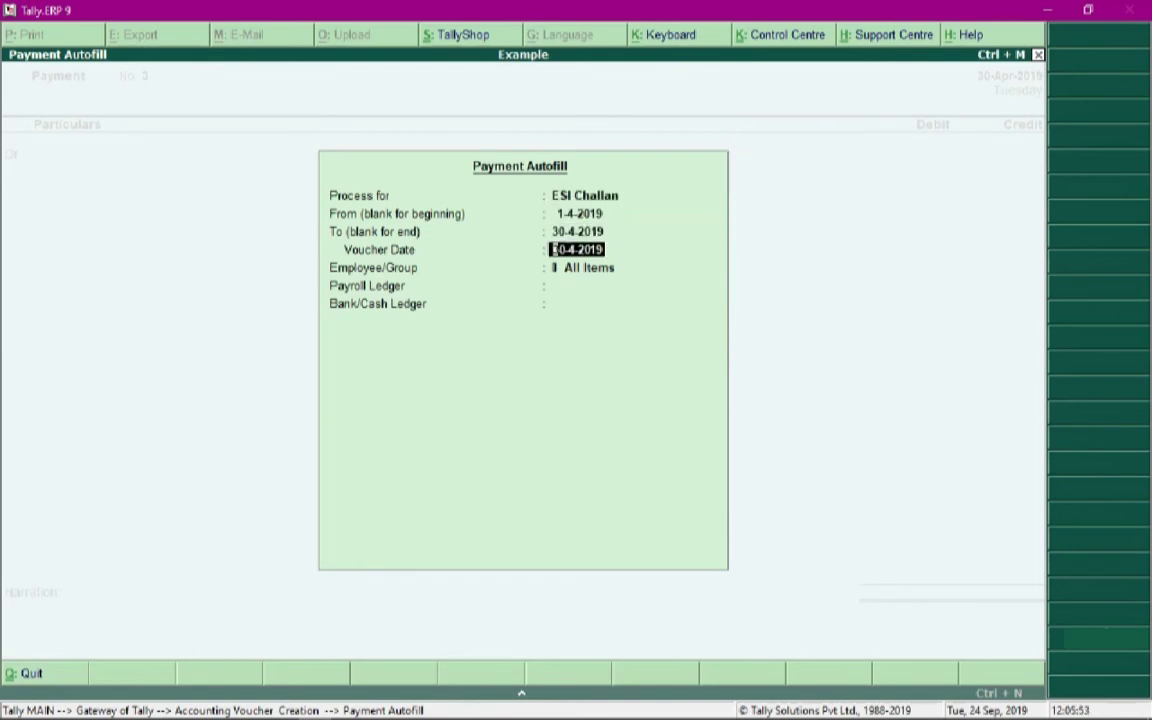
key("Return")
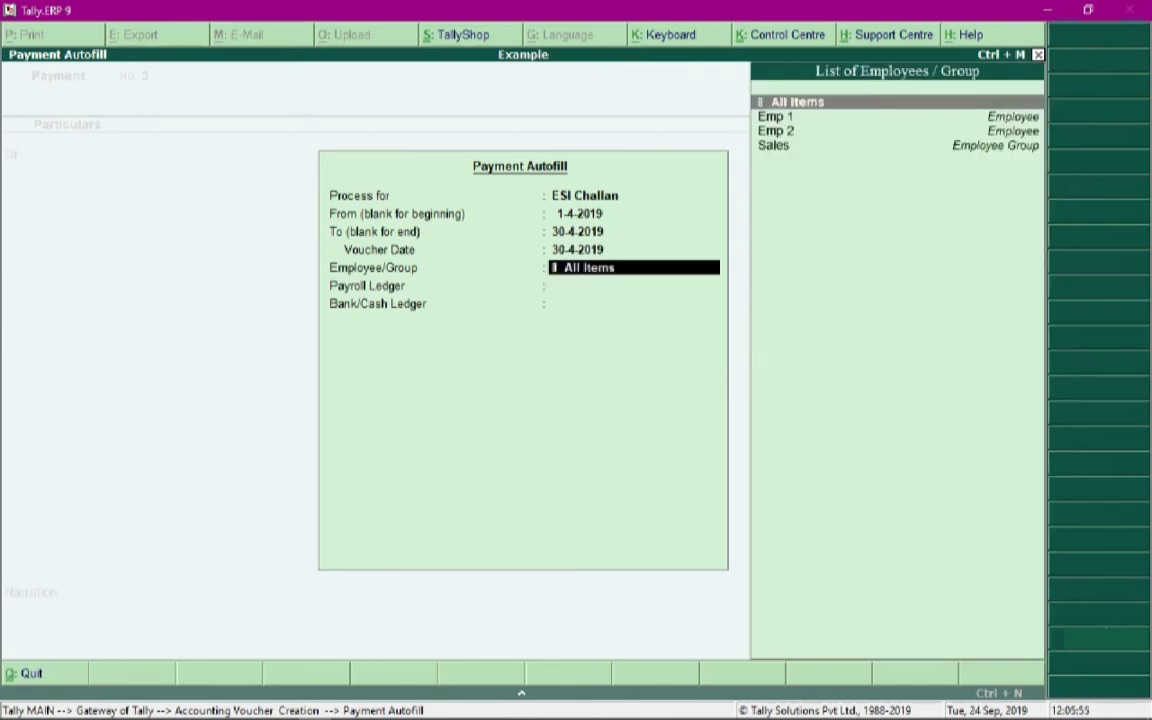
Step: Fill the ESI challan payment for the Sales group, using ESI Payable as payroll ledger and Cash as bank/cash ledger
key("Down")
key("Down")
key("Down")
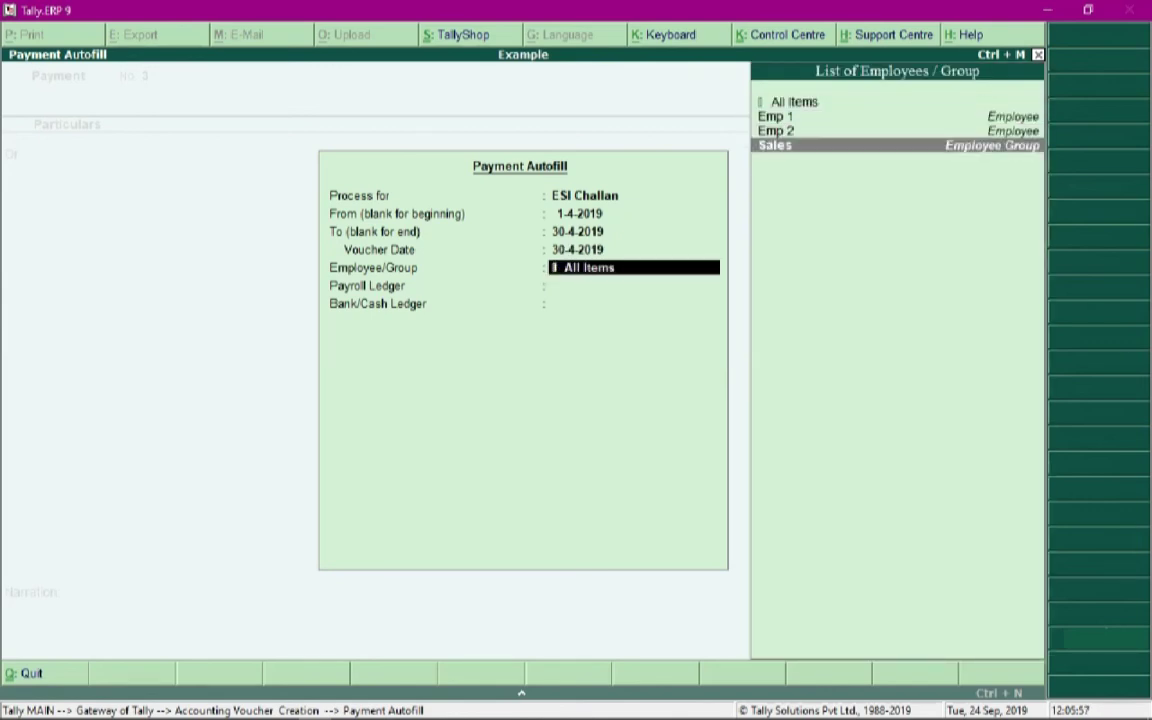
key("Return")
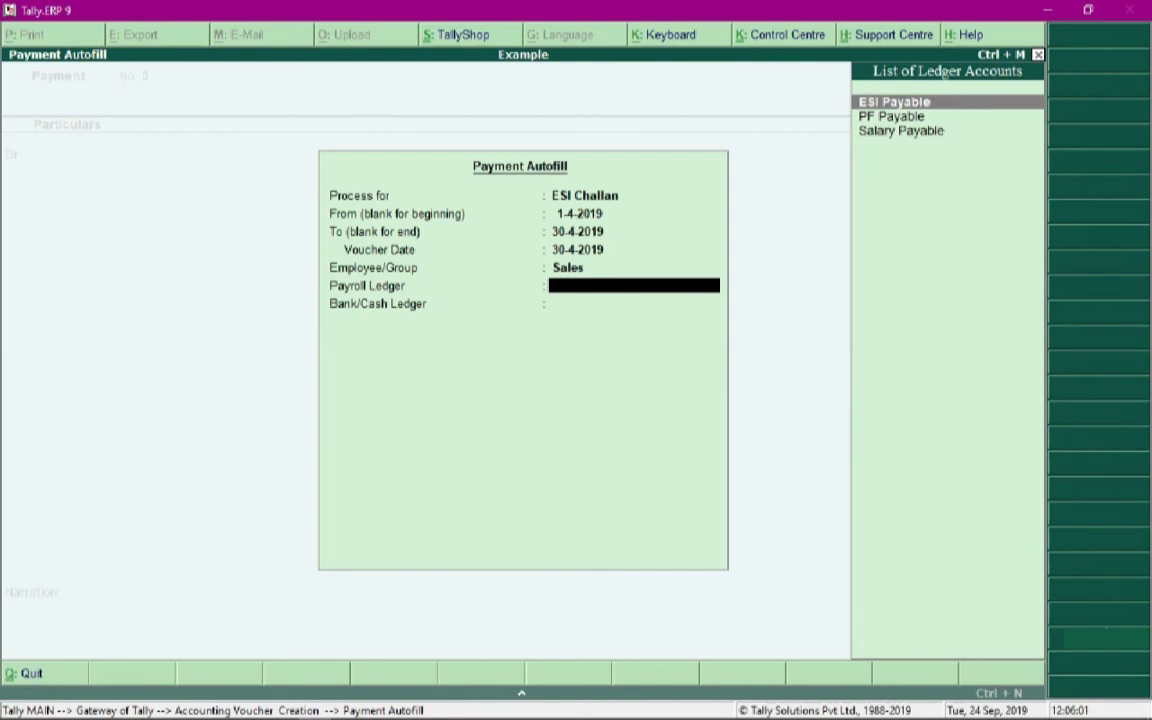
key("Return")
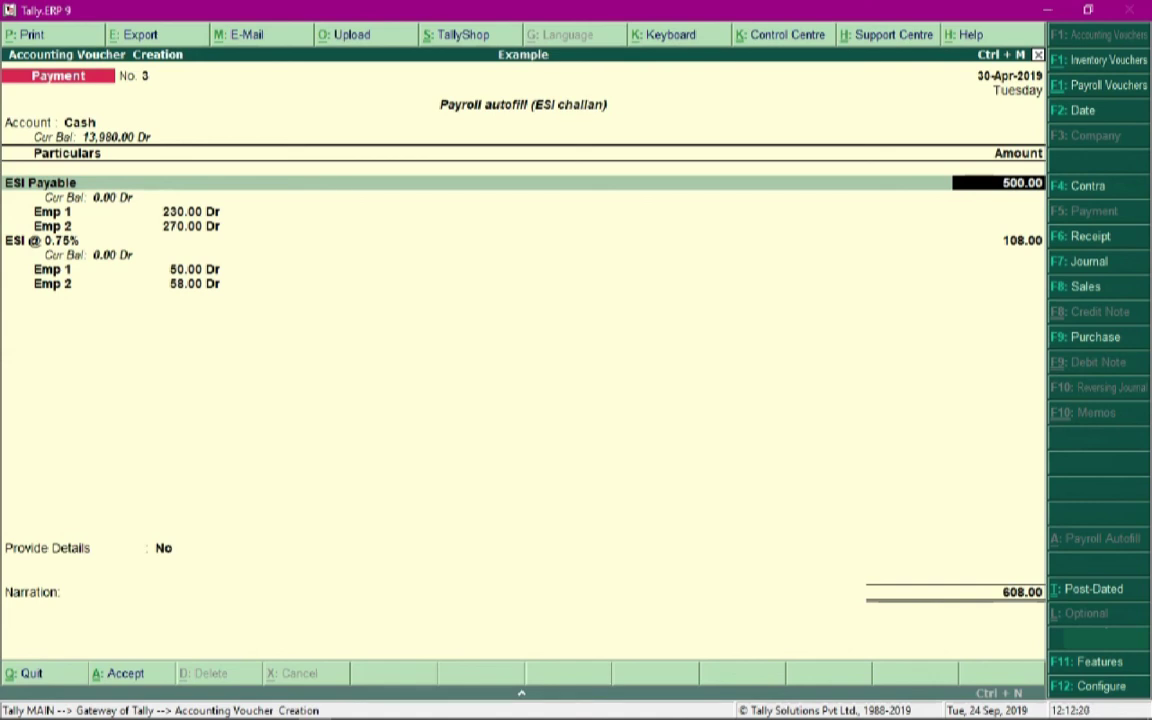
key("Down")
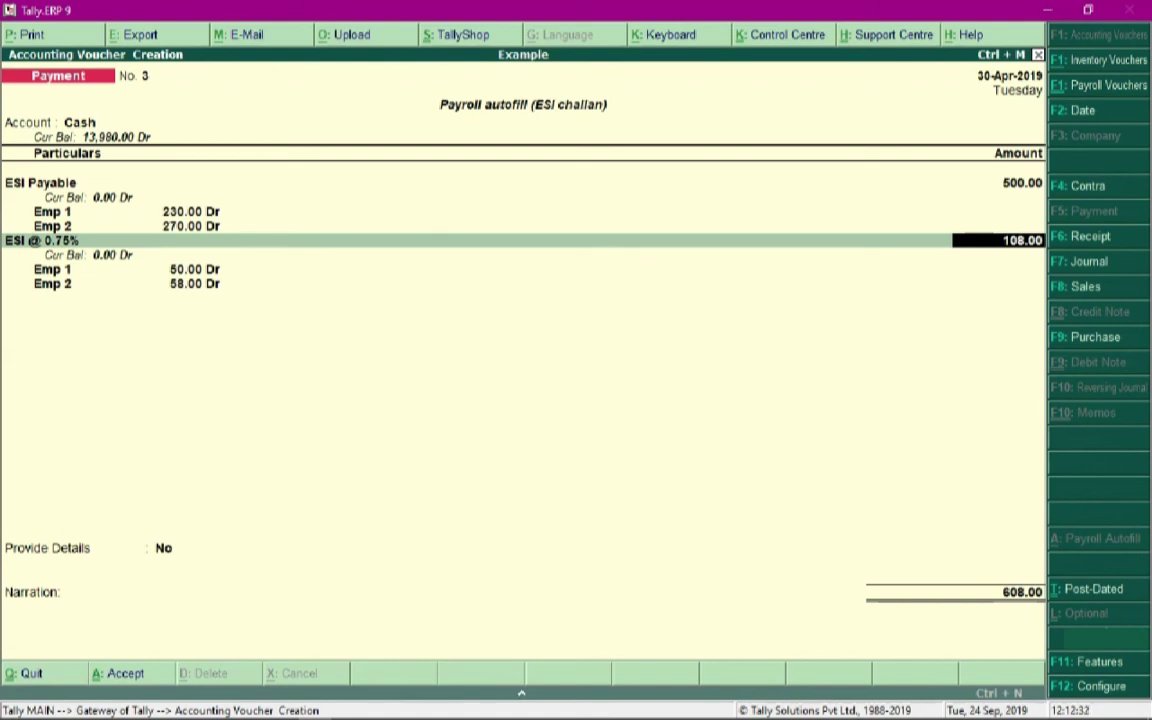
Step: Generate the print preview of the payment voucher's ESI challan and enlarge it for reading
key("alt+p")
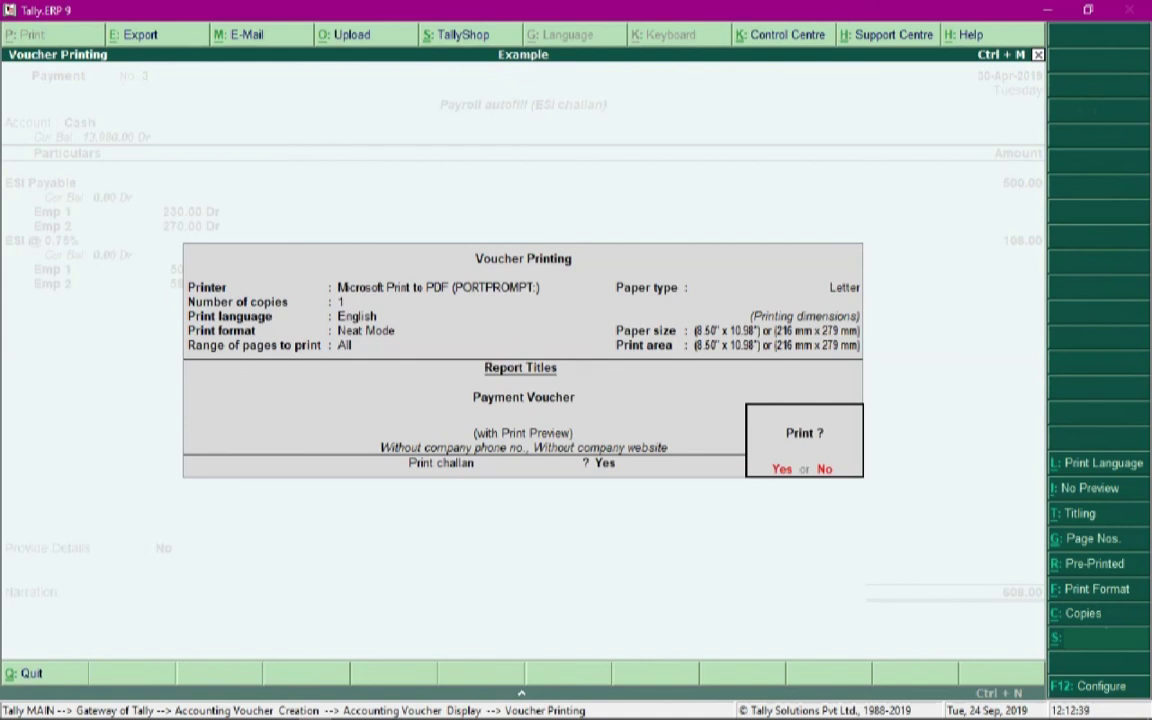
key("Return")
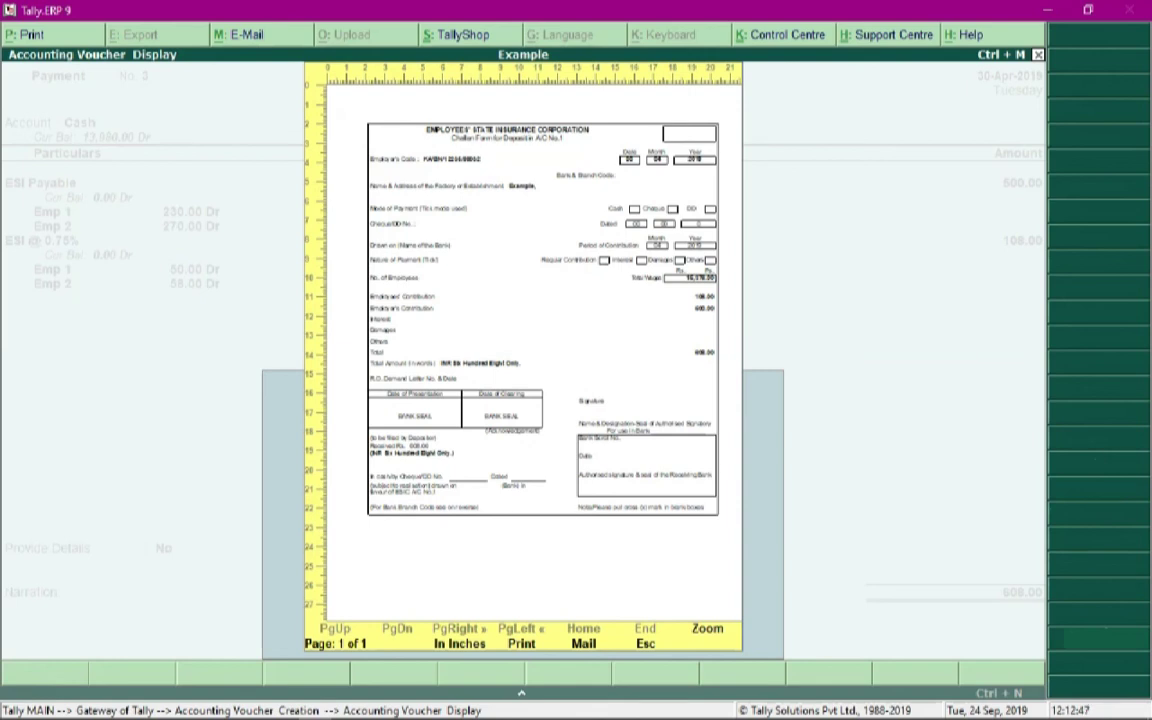
key("alt+z")
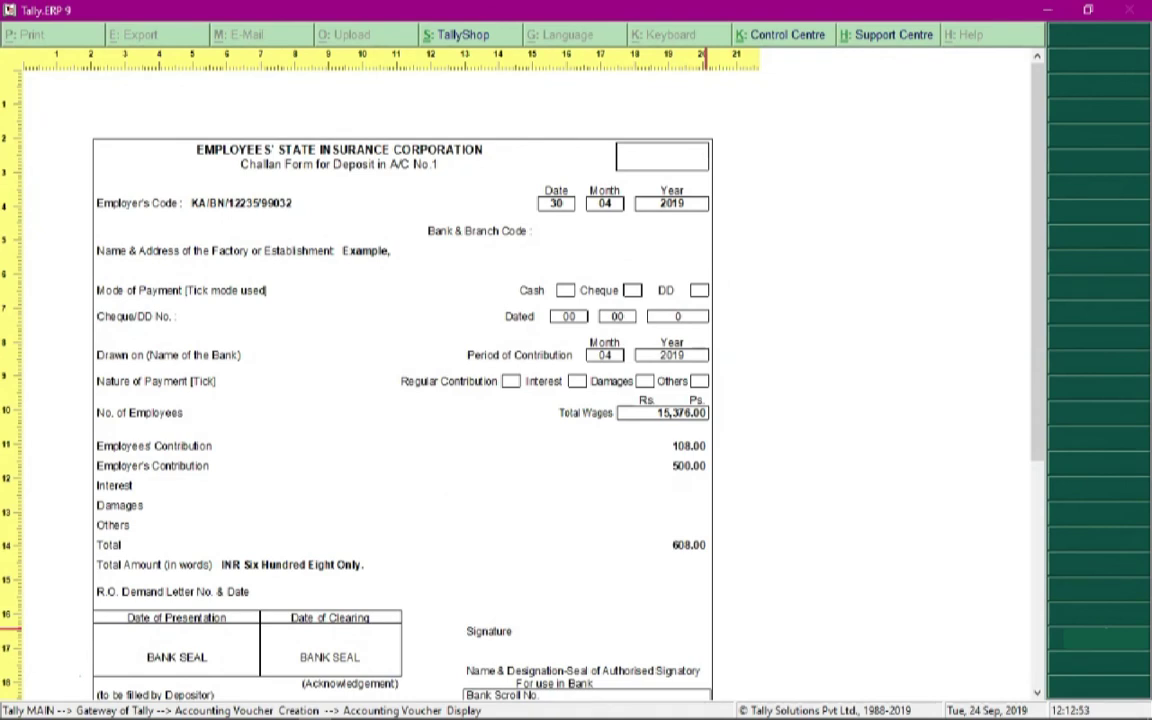